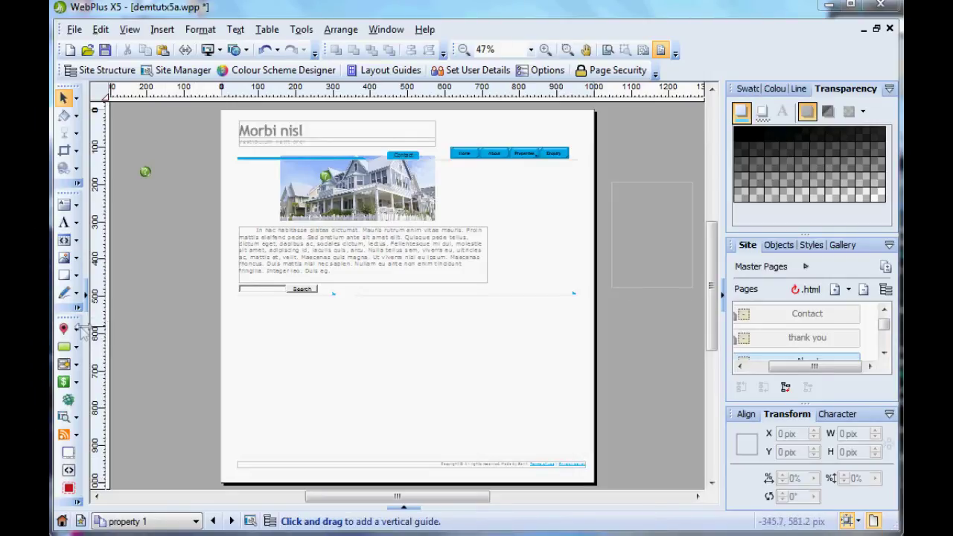
# Insert a Google Map and search it for 'miami'.
pyautogui.click(77, 329)
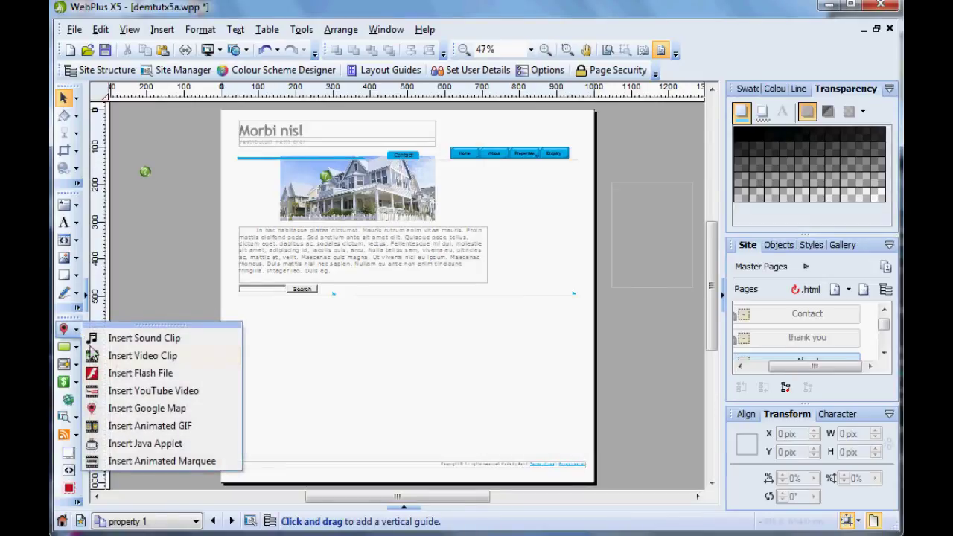
pyautogui.click(119, 408)
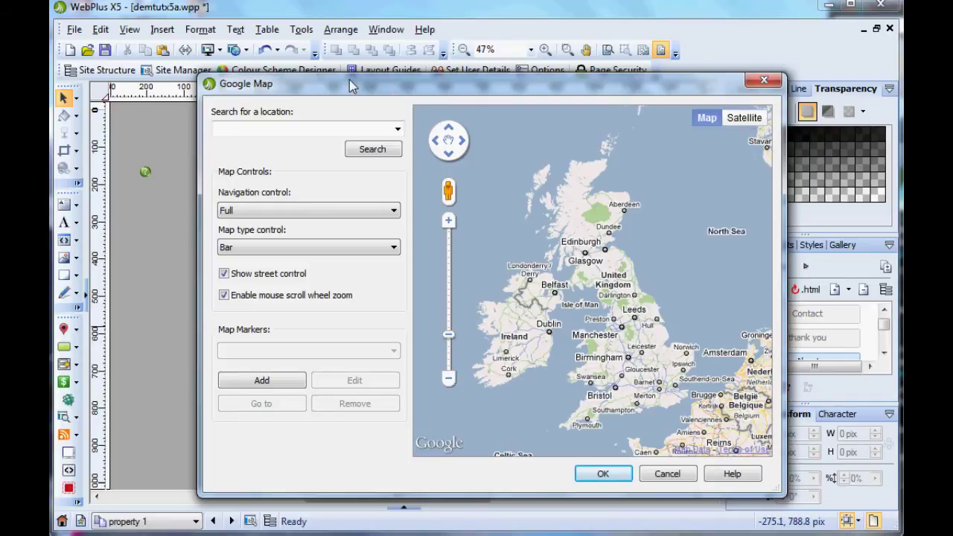
pyautogui.click(263, 128)
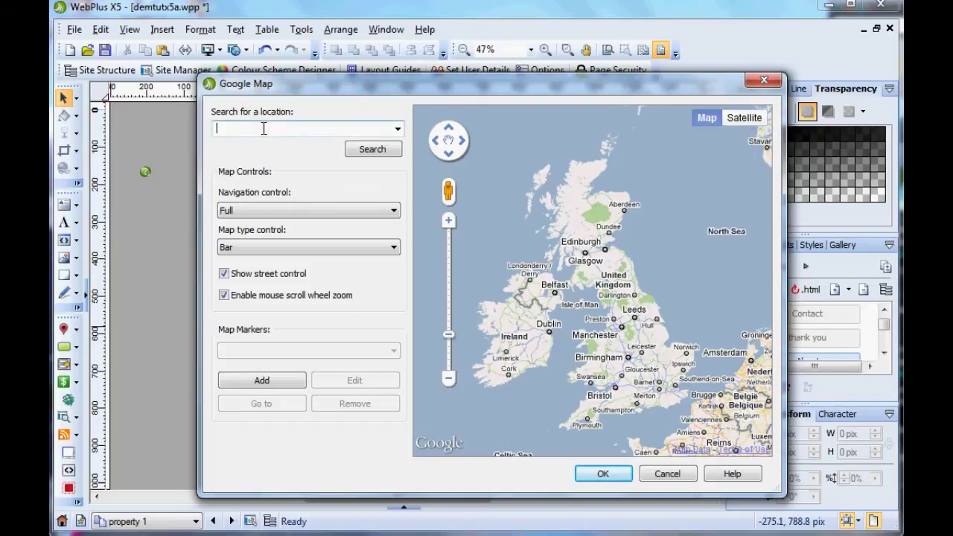
pyautogui.write('miami')
pyautogui.click(374, 151)
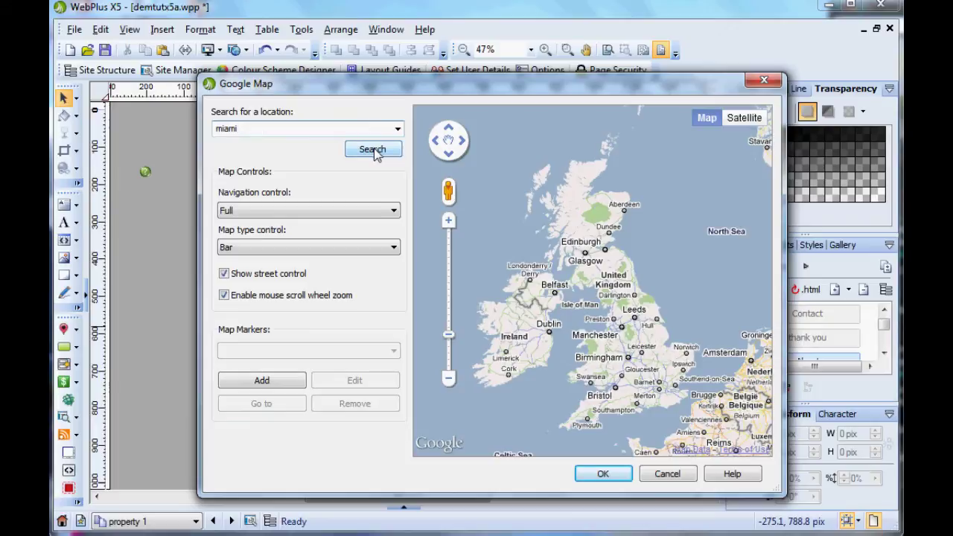
pyautogui.click(374, 151)
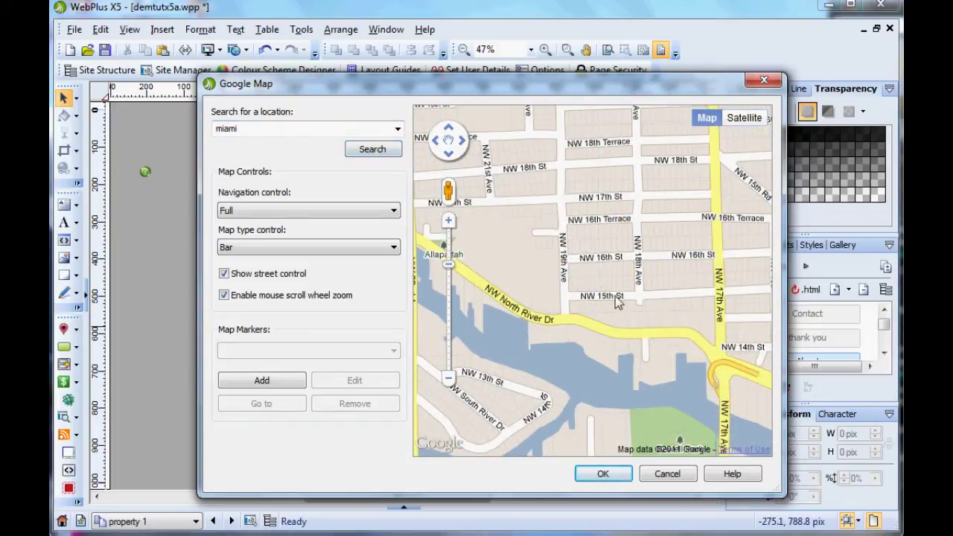
# Zoom and pan the map to the South Beach streets north of South Pointe.
pyautogui.scroll(-2, 615, 295)
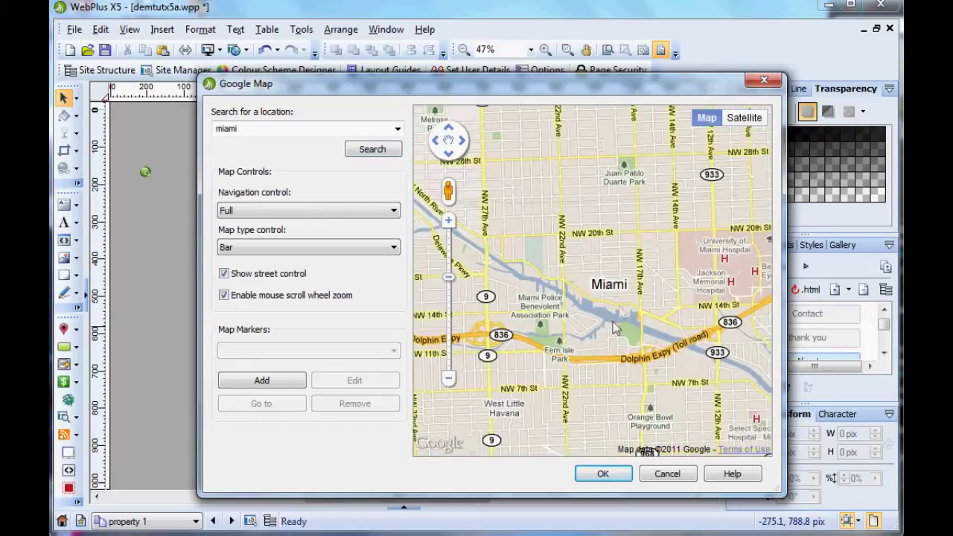
pyautogui.scroll(-1, 622, 301)
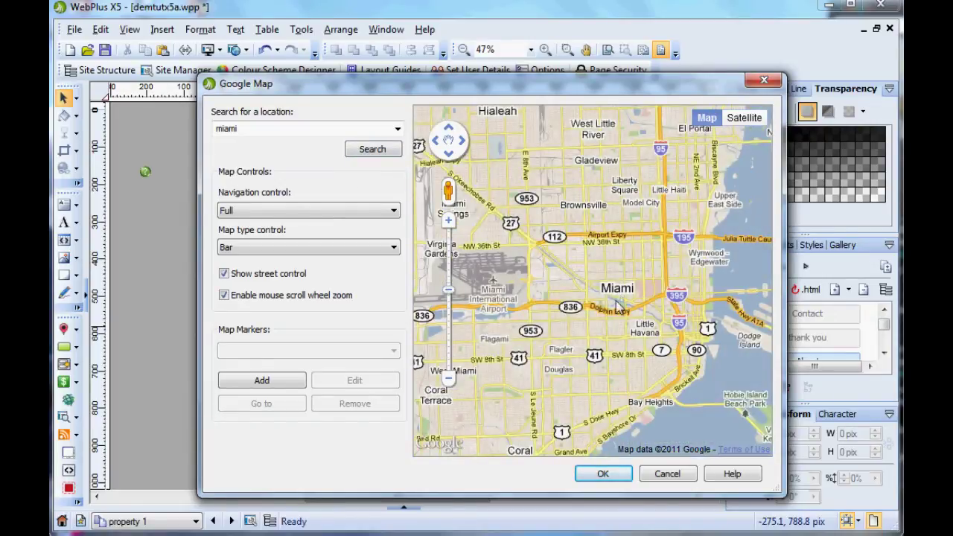
pyautogui.moveTo(633, 338); pyautogui.dragTo(498, 305)
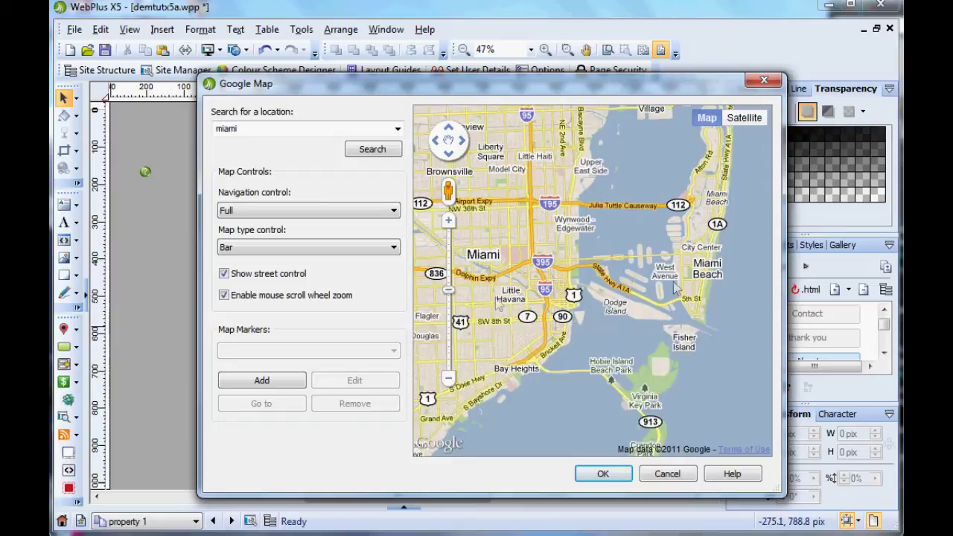
pyautogui.moveTo(696, 292); pyautogui.dragTo(595, 285)
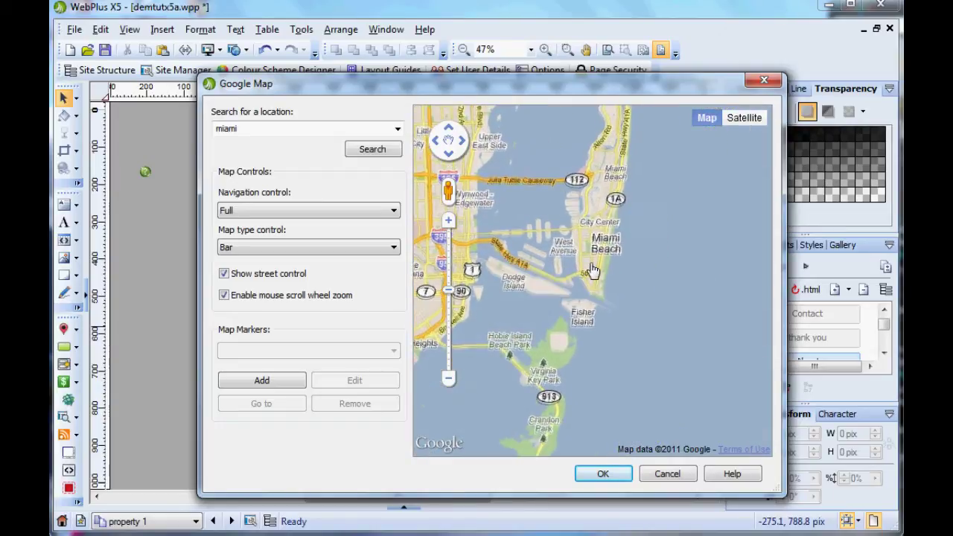
pyautogui.scroll(2, 595, 289)
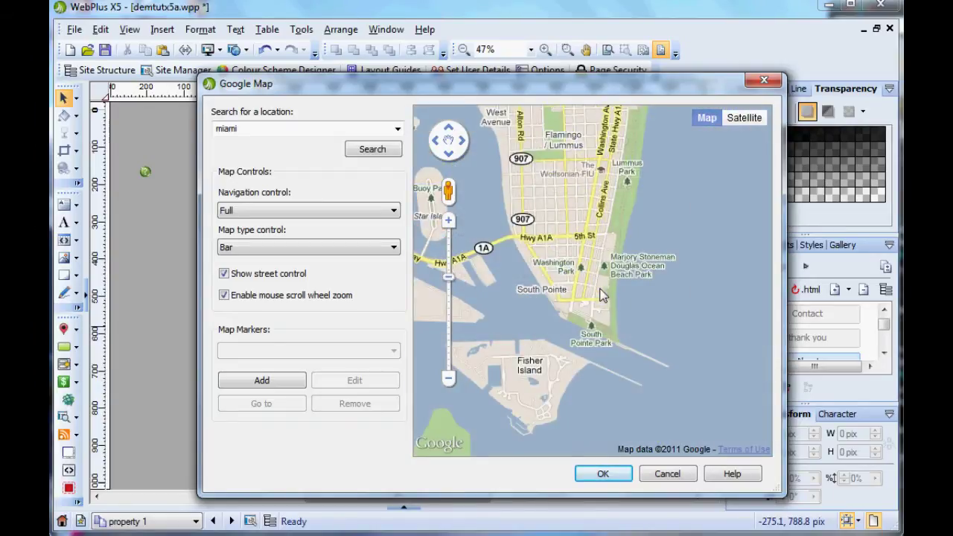
pyautogui.scroll(1, 597, 311)
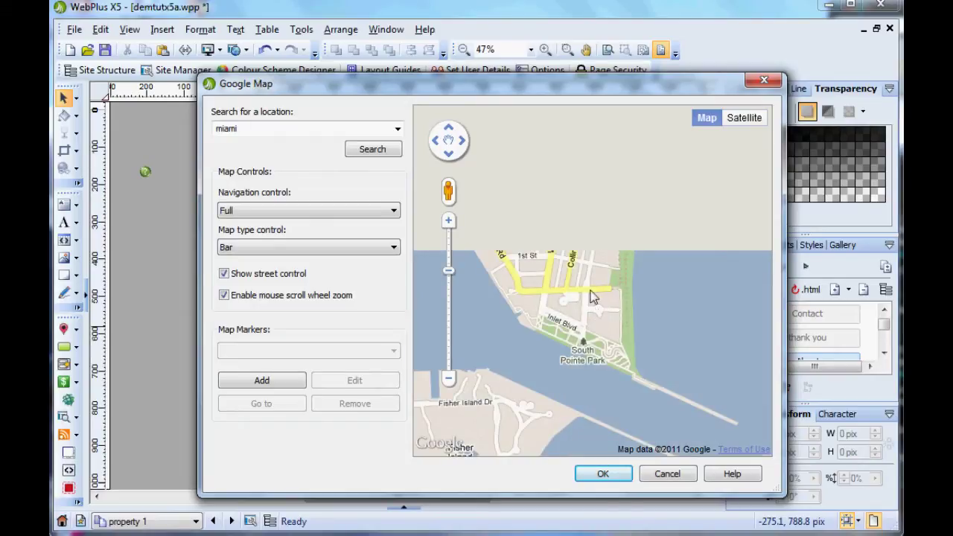
pyautogui.moveTo(591, 297); pyautogui.dragTo(614, 371)
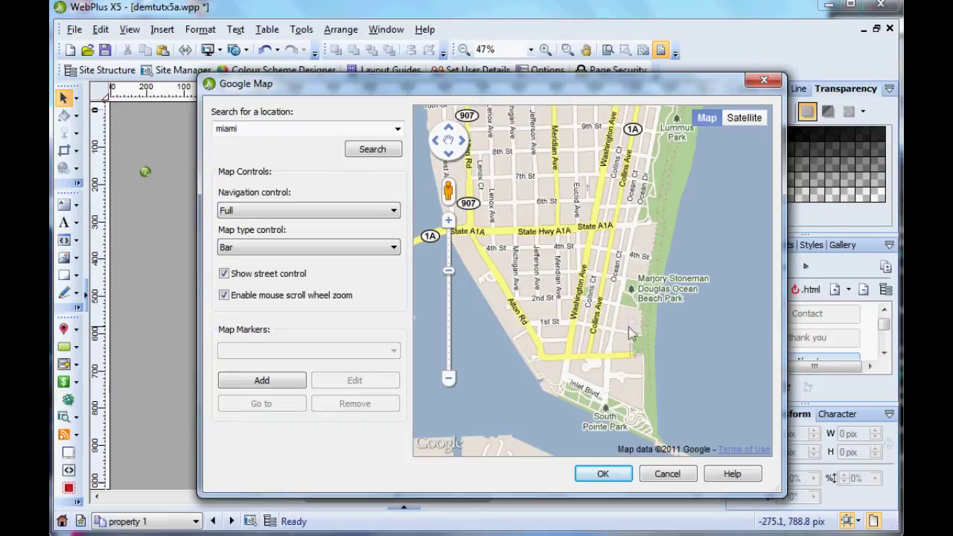
# Drop a marker by Ocean Beach Park named Property 1, labelled 'This is the location of property 1'.
pyautogui.click(261, 381)
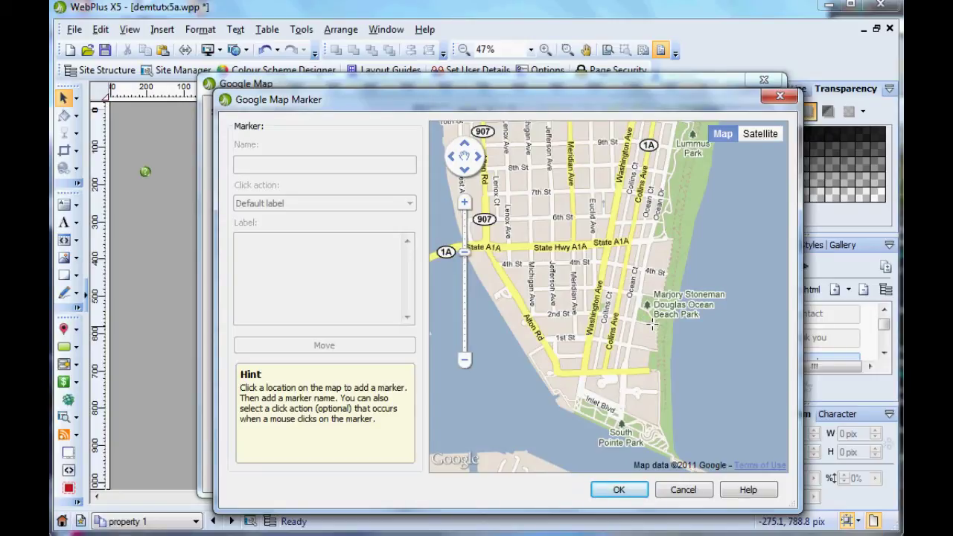
pyautogui.click(652, 325)
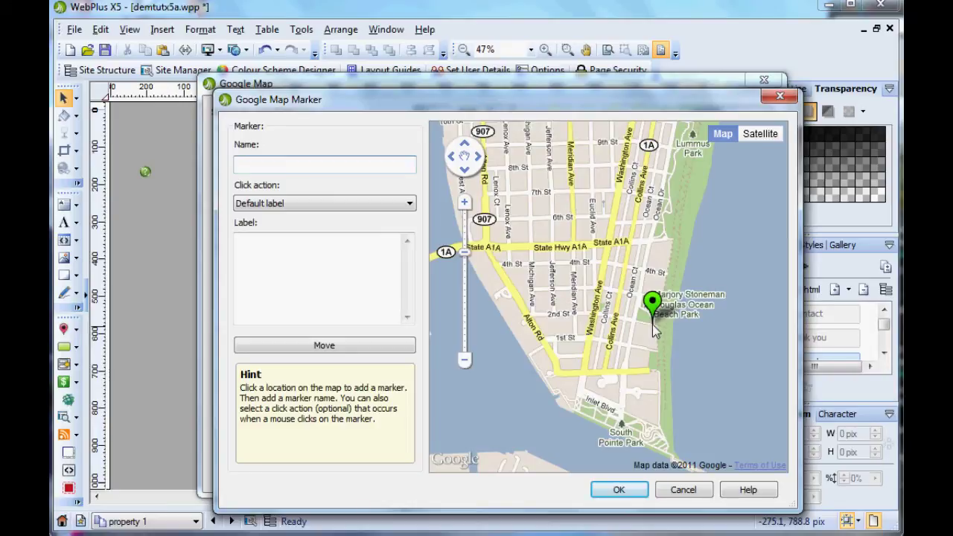
pyautogui.click(250, 164)
pyautogui.write('Pl')
pyautogui.write('roperty')
pyautogui.write(' 1')
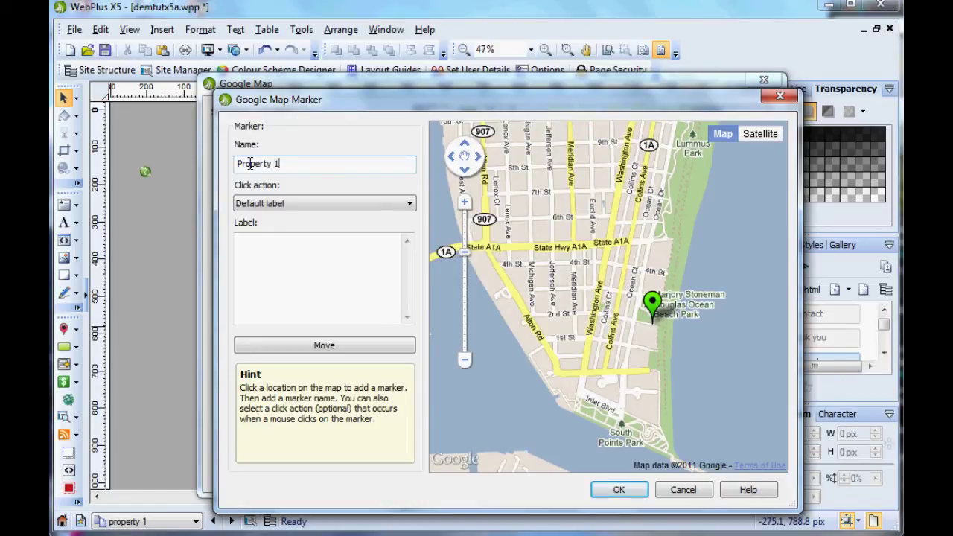
pyautogui.click(255, 245)
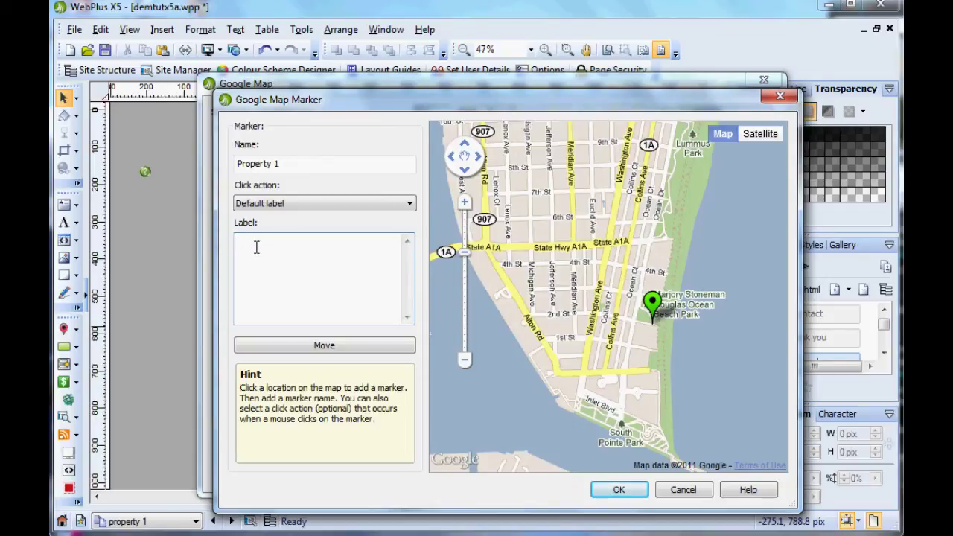
pyautogui.write('This is the location of ')
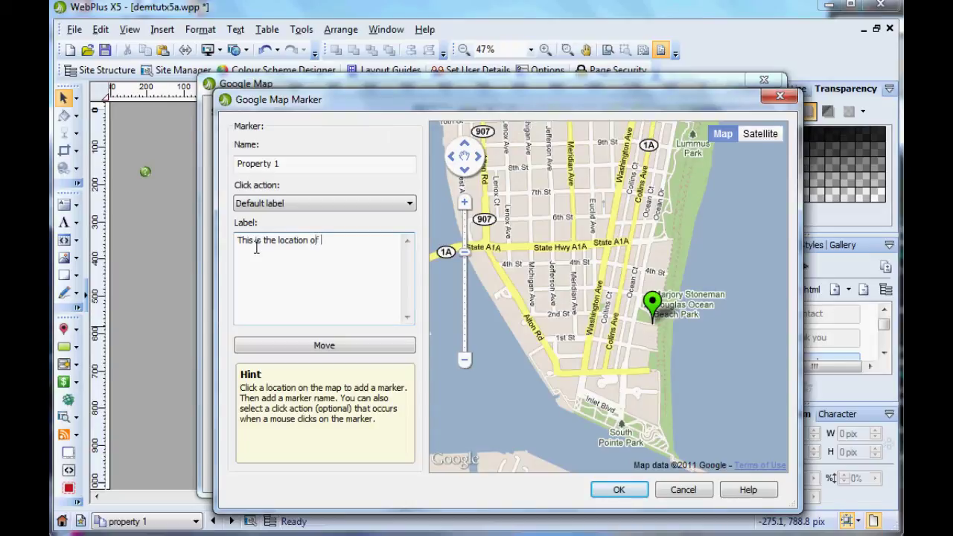
pyautogui.write('property 1')
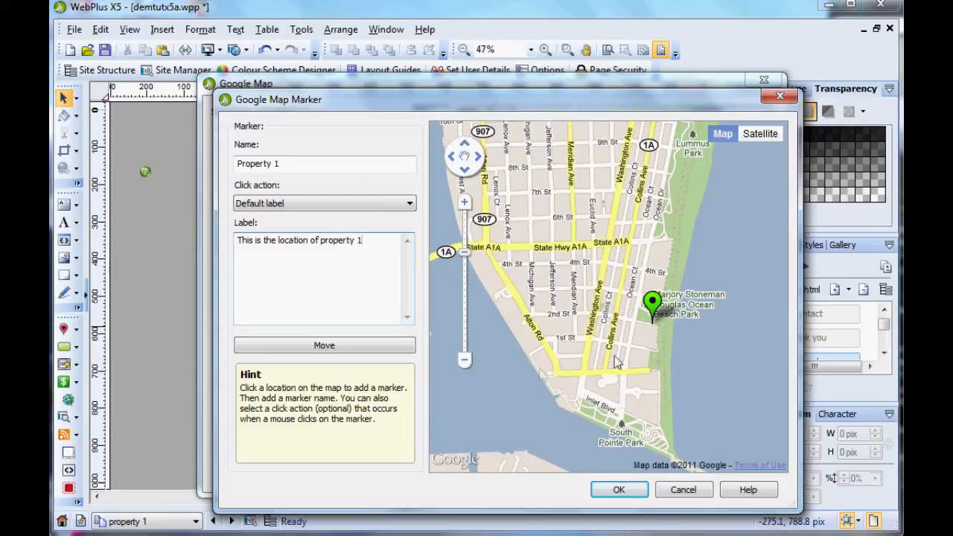
# Move the Property 1 marker slightly south along the beach and confirm it.
pyautogui.click(325, 346)
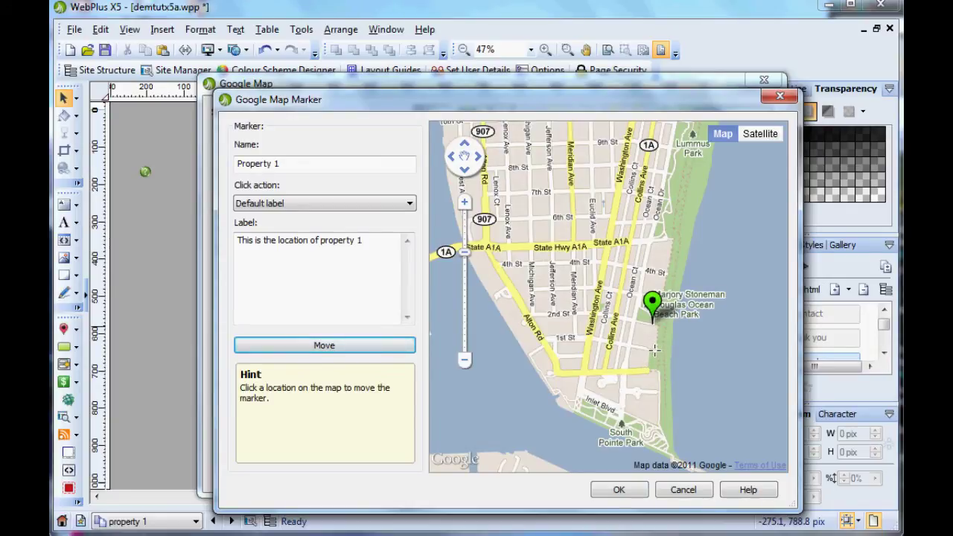
pyautogui.click(655, 350)
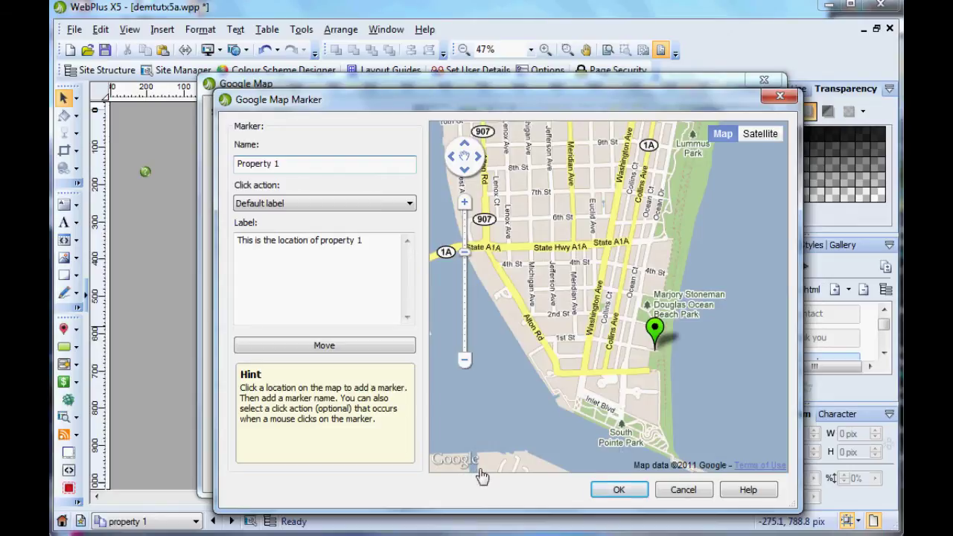
pyautogui.click(622, 490)
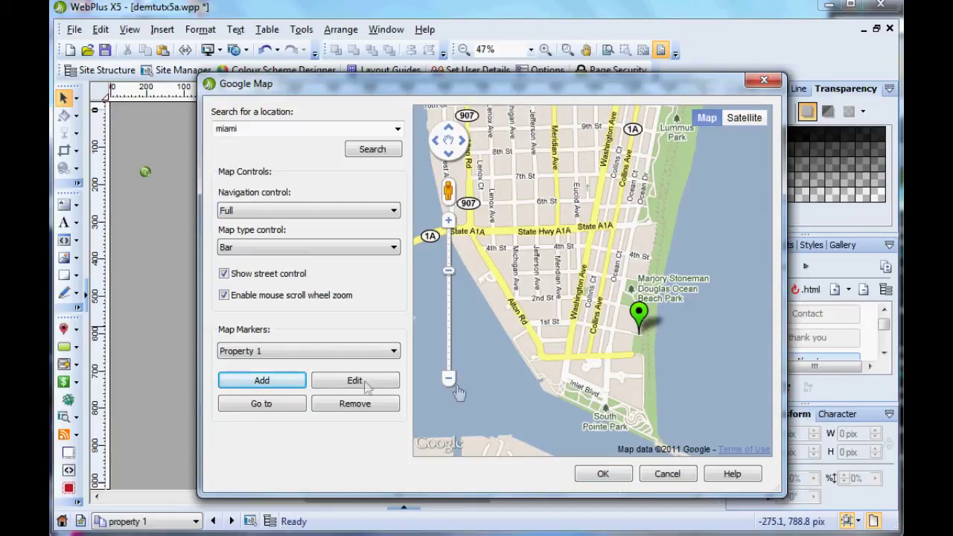
# Add a Property 2 marker near 15th St labelled 'This is the location of property 2'.
pyautogui.click(269, 381)
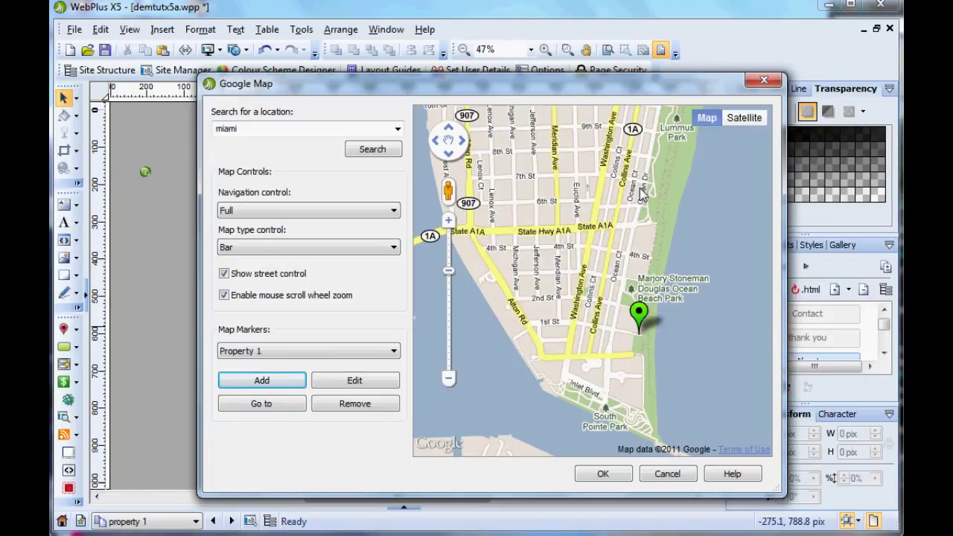
pyautogui.moveTo(639, 187)
pyautogui.mouseDown()
pyautogui.moveTo(625, 227)
pyautogui.moveTo(626, 351)
pyautogui.mouseUp()
pyautogui.moveTo(650, 229); pyautogui.dragTo(644, 321)
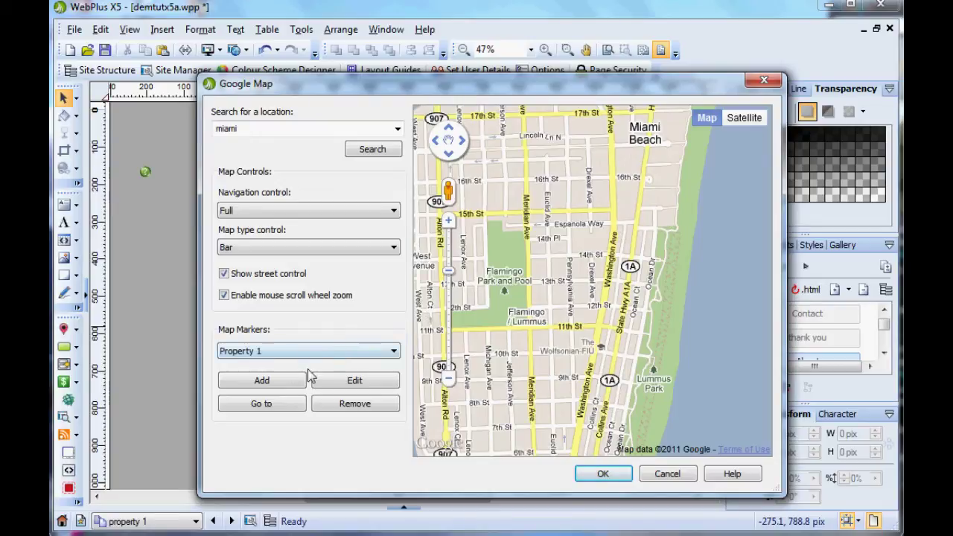
pyautogui.click(270, 385)
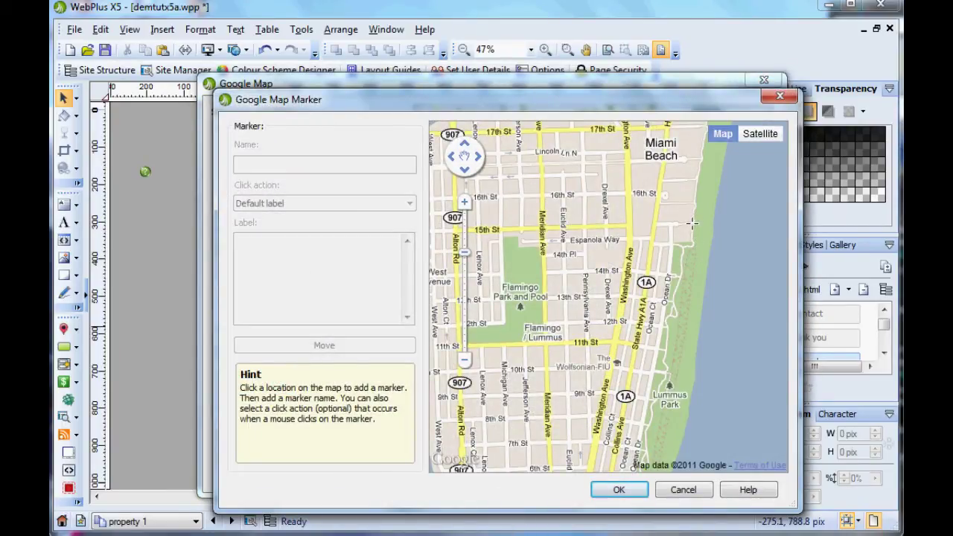
pyautogui.click(692, 224)
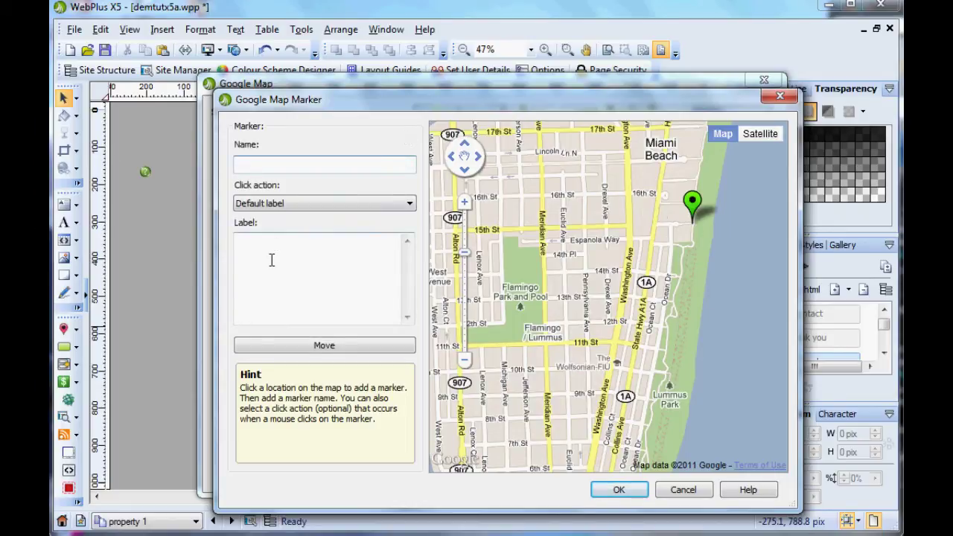
pyautogui.click(257, 162)
pyautogui.write('Property 2')
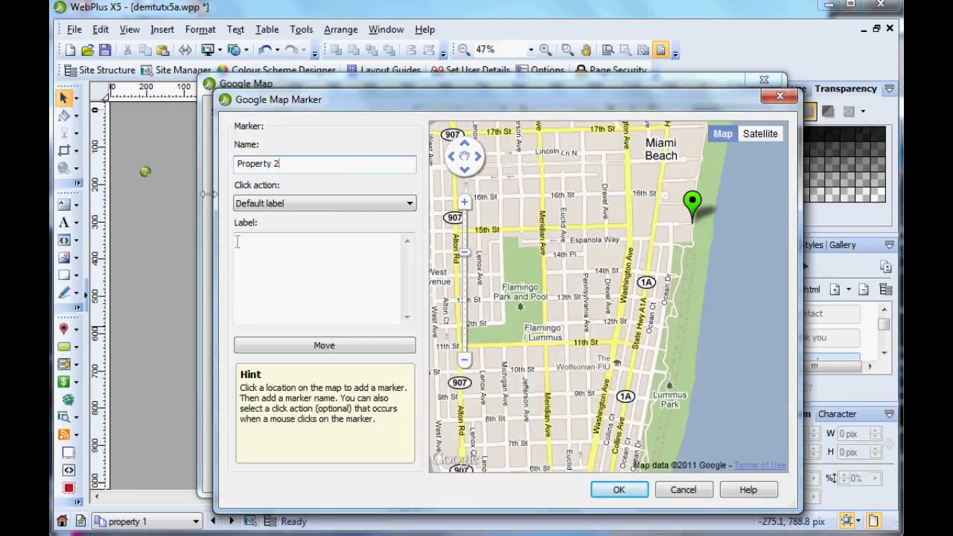
pyautogui.click(240, 245)
pyautogui.write('Th')
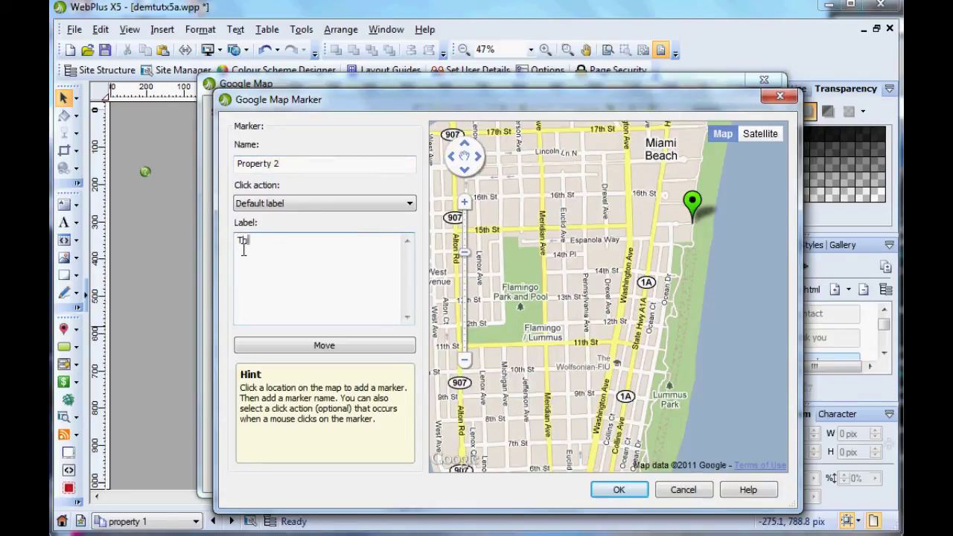
pyautogui.write('is is the ')
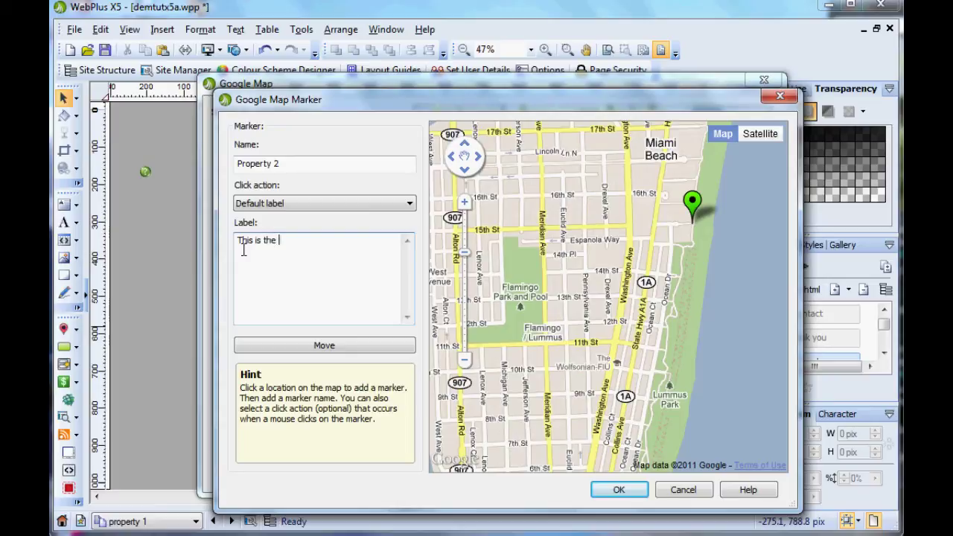
pyautogui.write('location of property 2')
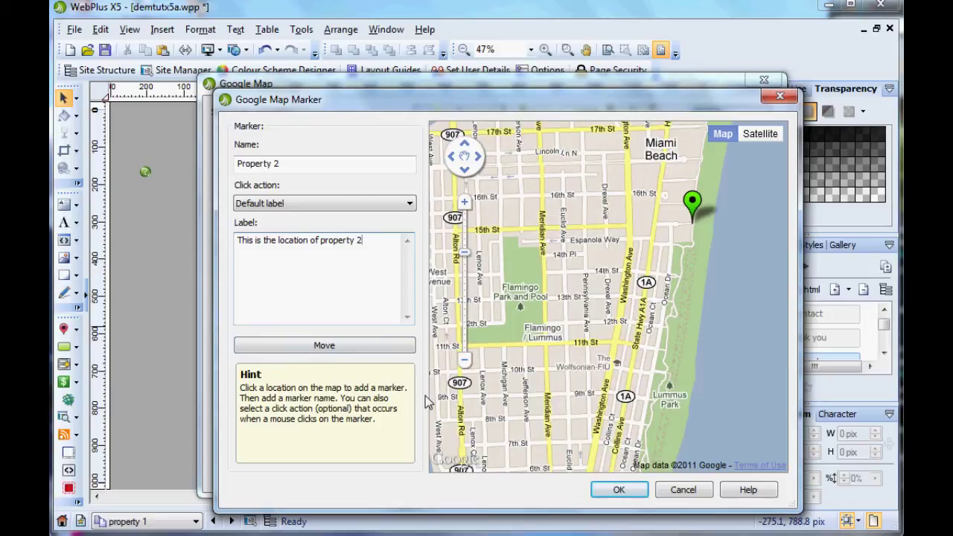
pyautogui.click(620, 490)
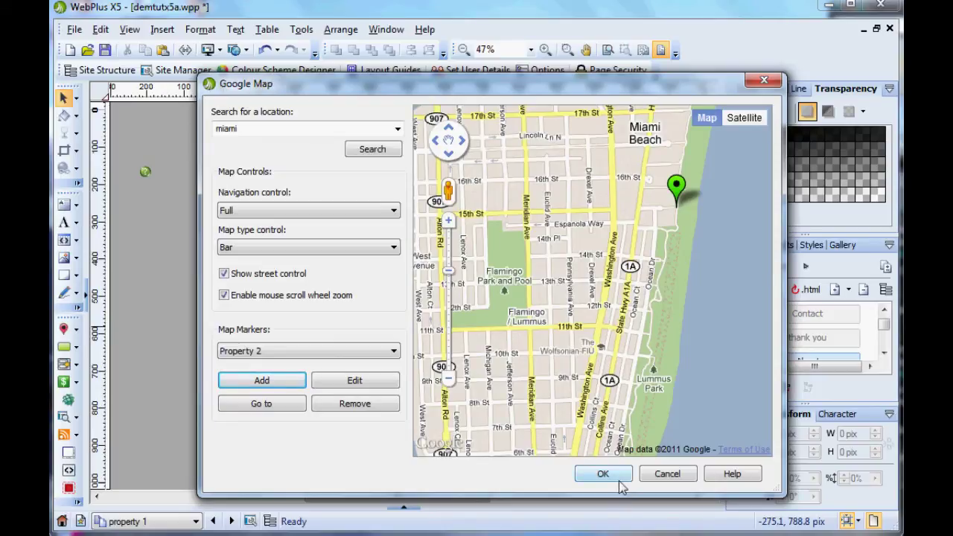
# Select Property 1 in the Map Markers list and go to it.
pyautogui.click(304, 351)
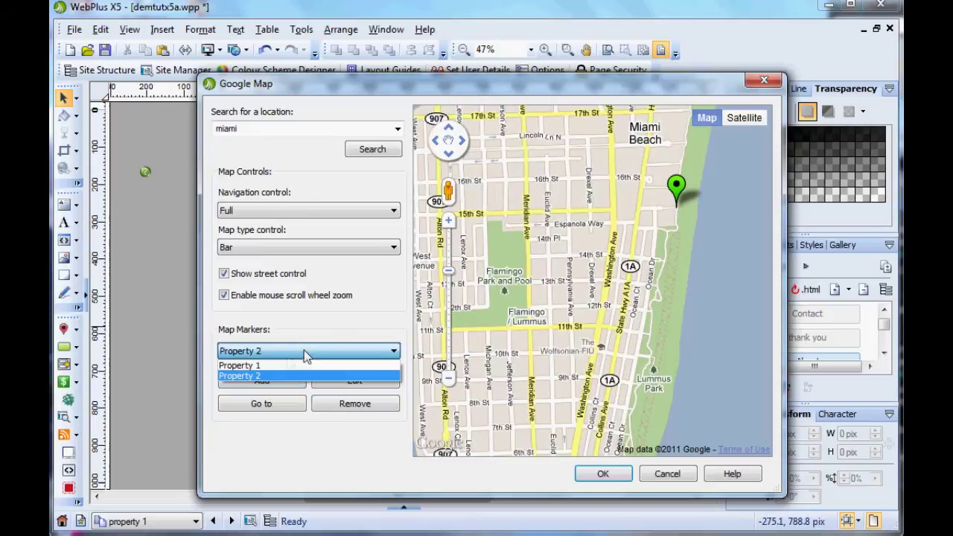
pyautogui.click(273, 365)
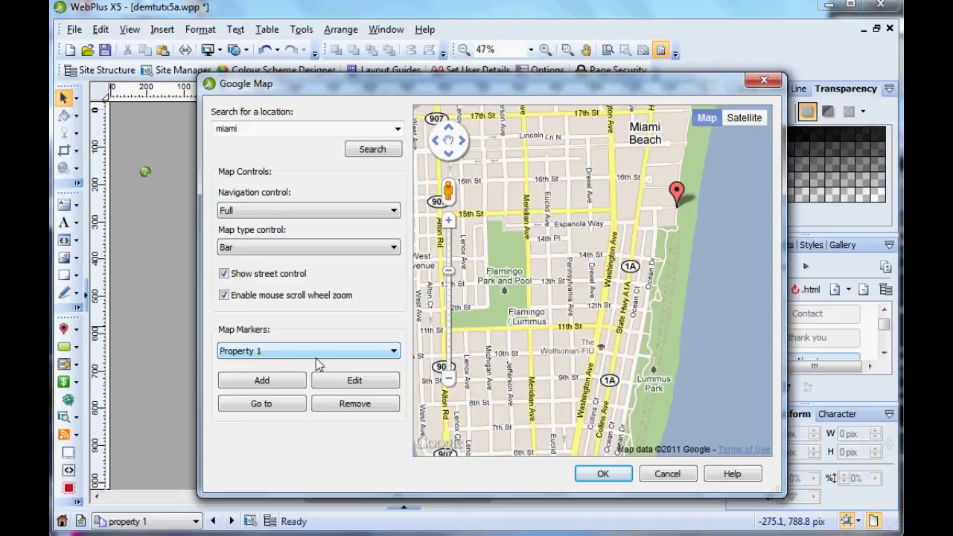
pyautogui.click(262, 406)
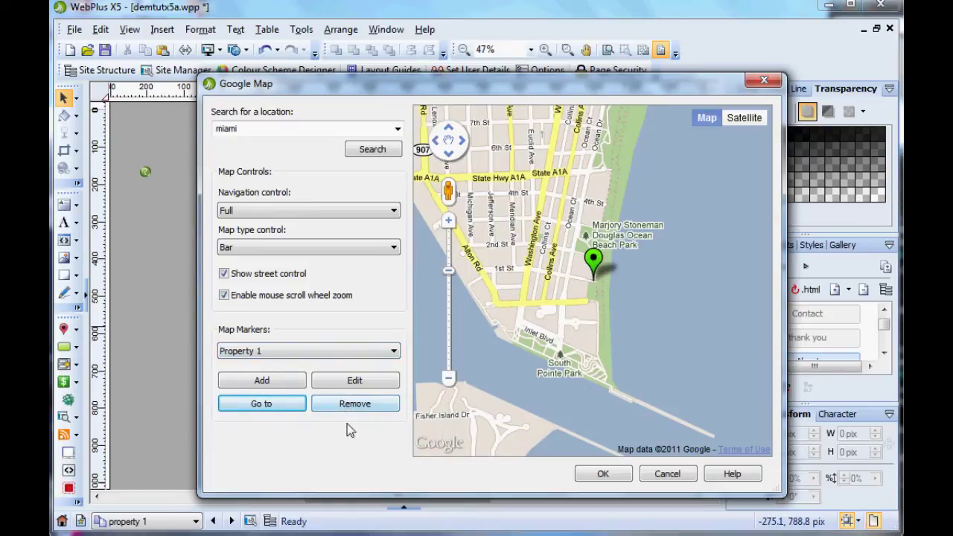
pyautogui.click(291, 358)
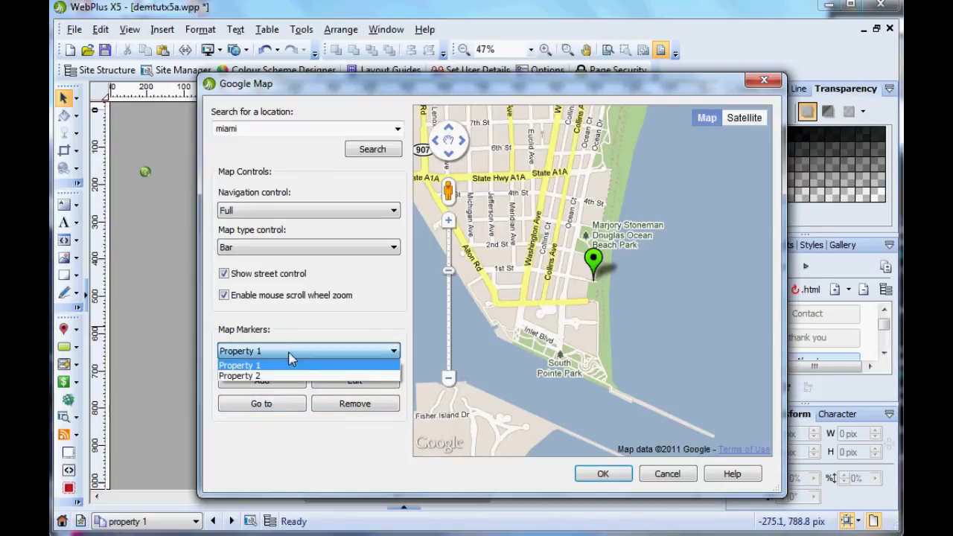
pyautogui.click(268, 377)
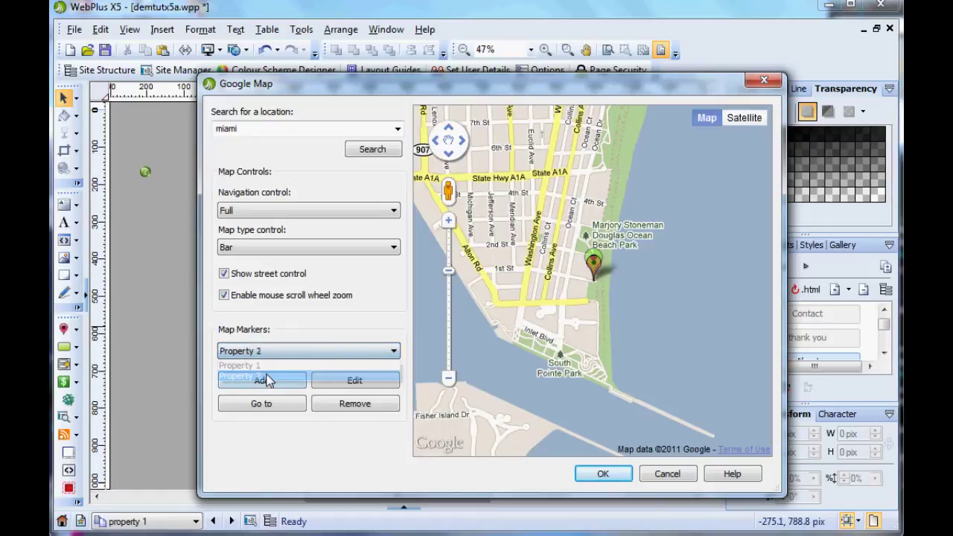
pyautogui.click(350, 381)
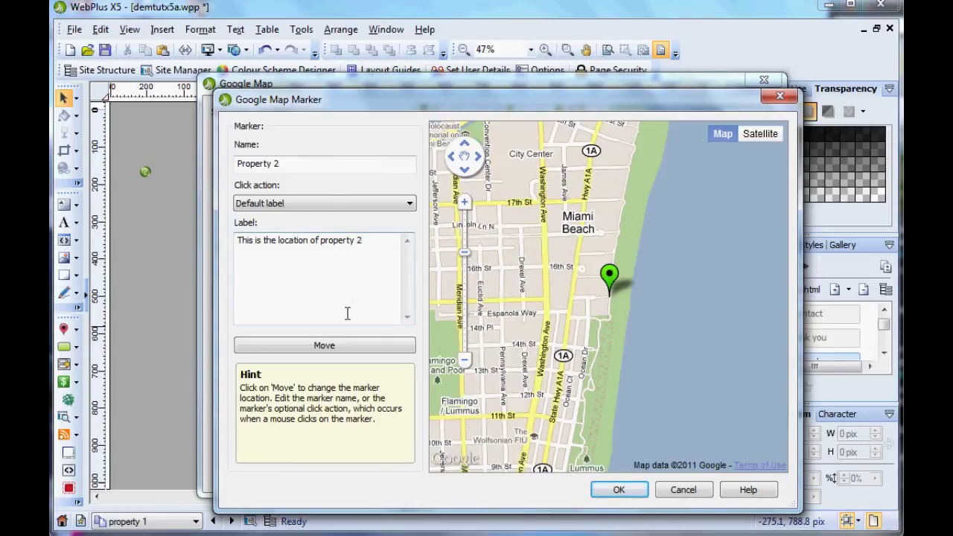
pyautogui.click(635, 493)
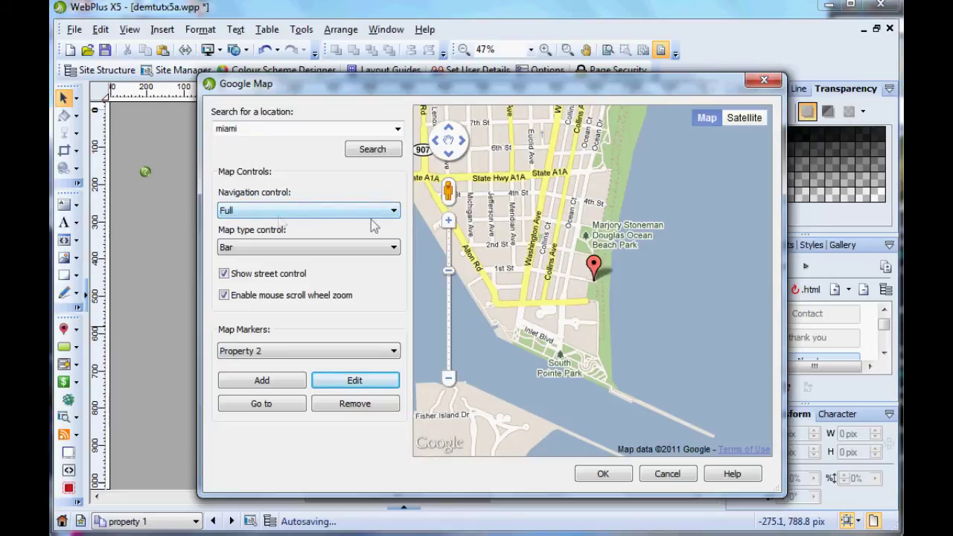
# Set the navigation control to Compact and the map type control to Menu.
pyautogui.click(396, 215)
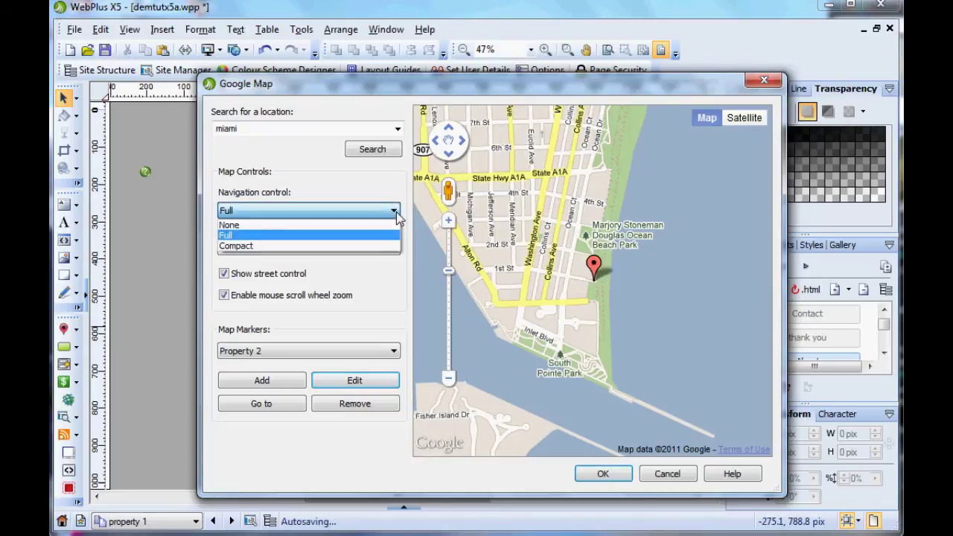
pyautogui.click(294, 246)
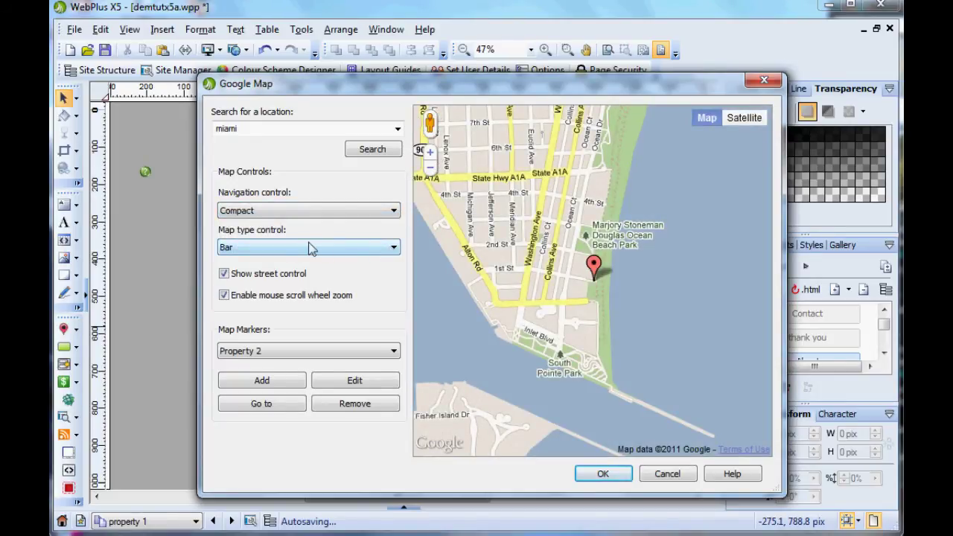
pyautogui.click(273, 247)
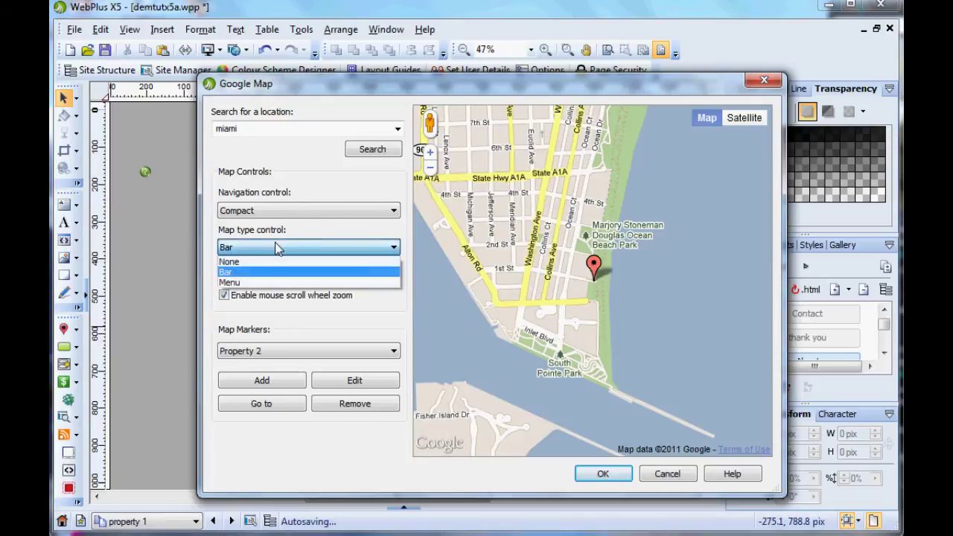
pyautogui.click(271, 282)
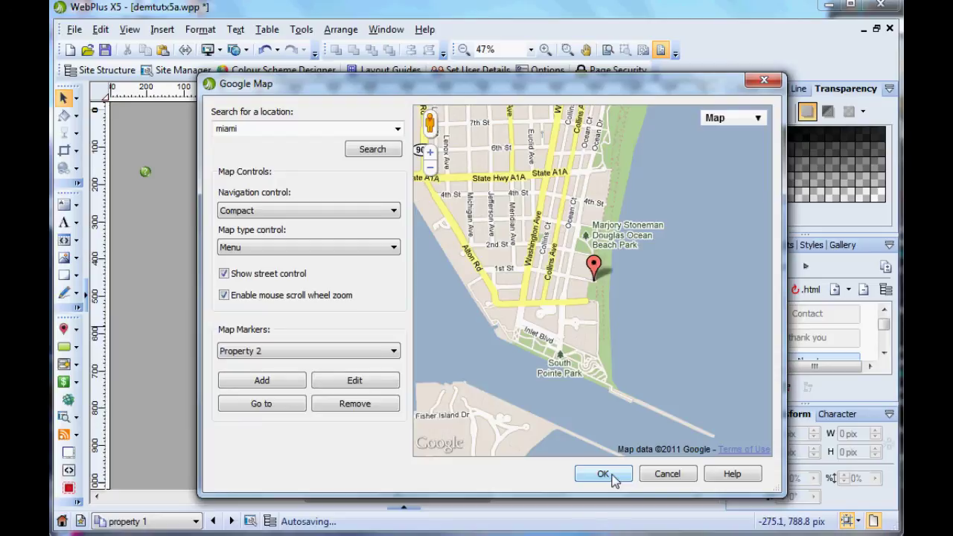
# Draw the map below the Search box, then preview the page in Internet Explorer.
pyautogui.click(603, 474)
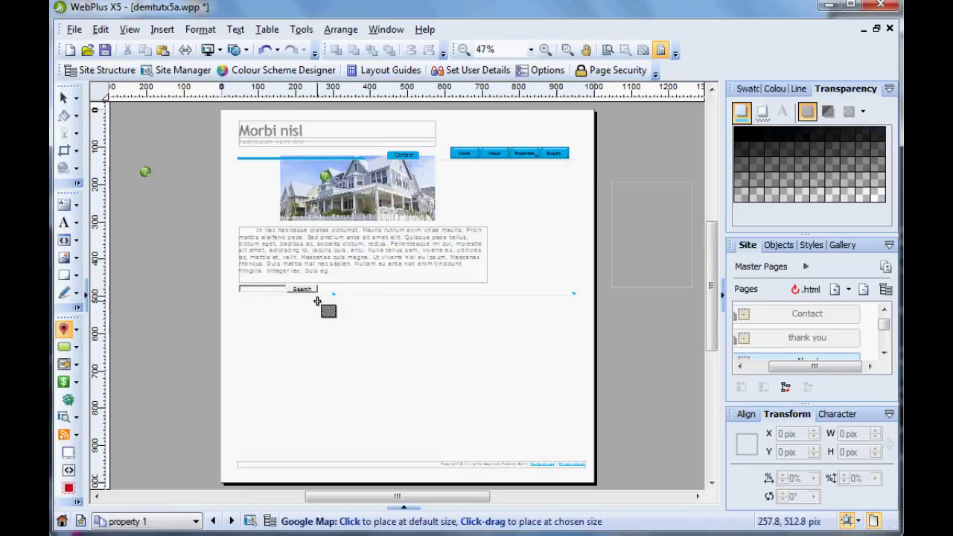
pyautogui.moveTo(317, 301); pyautogui.dragTo(484, 453)
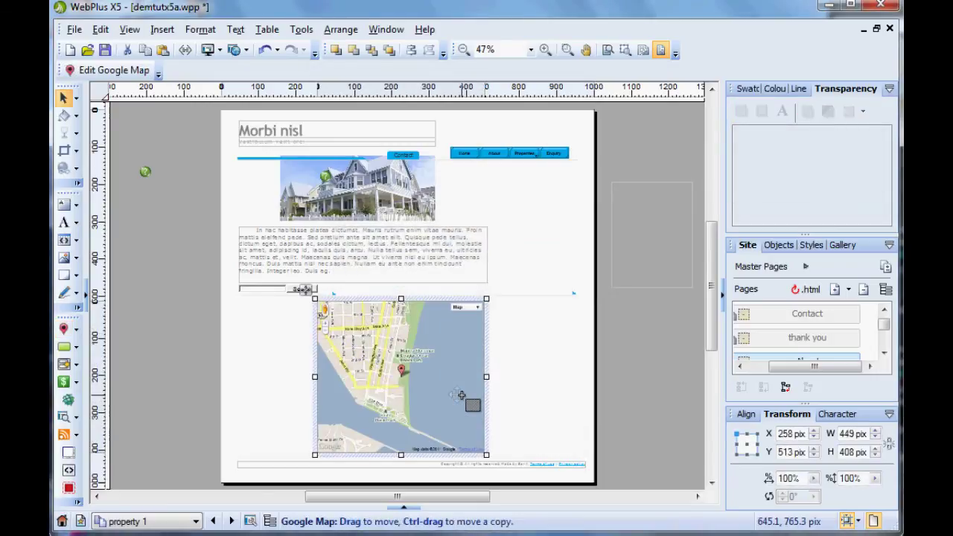
pyautogui.moveTo(411, 382); pyautogui.dragTo(418, 381)
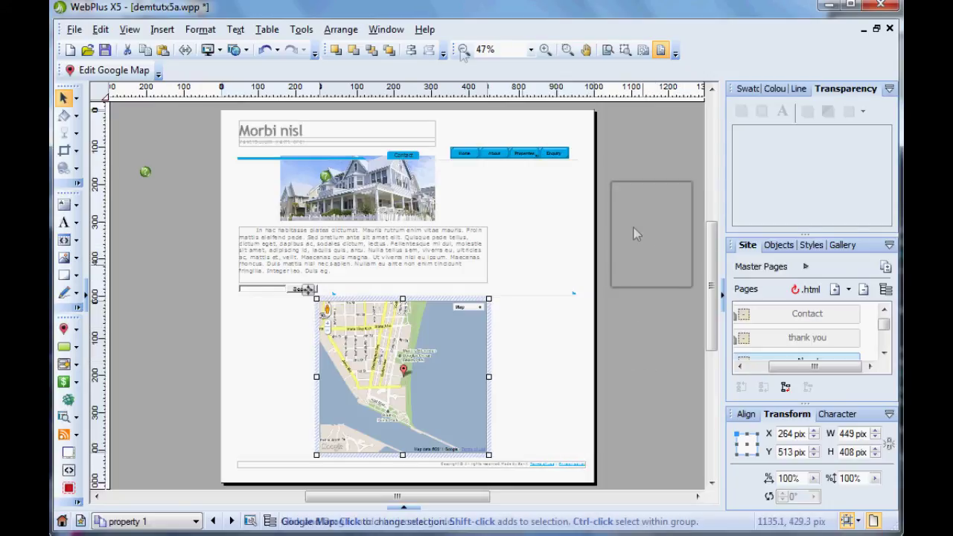
pyautogui.click(221, 50)
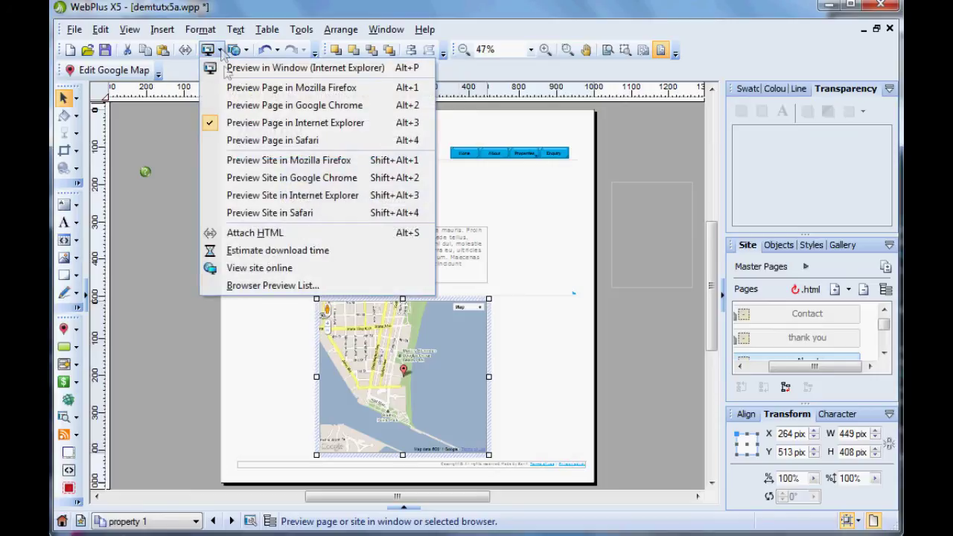
pyautogui.click(283, 129)
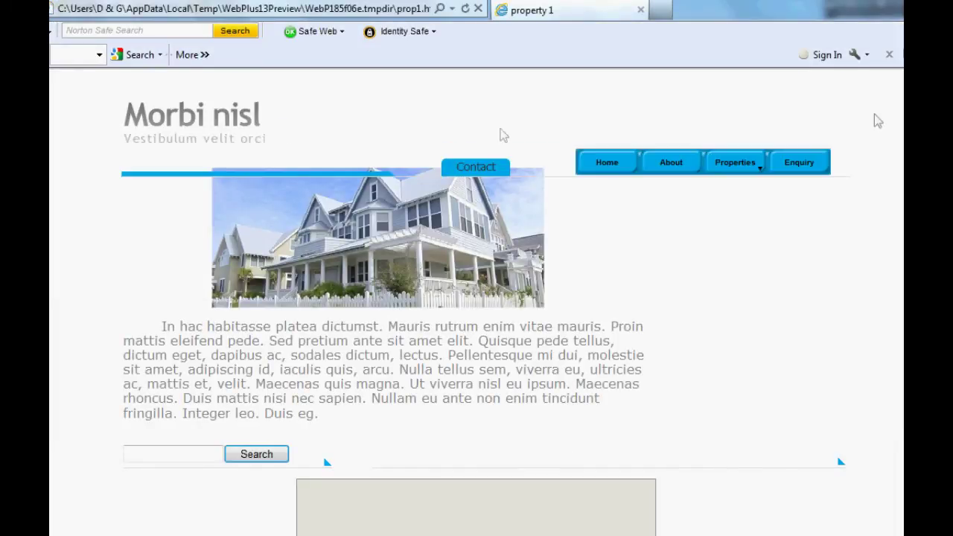
# Scroll to the map, show the Property 1 marker's label bubble, then close the preview.
pyautogui.scroll(-1, 476, 298)
pyautogui.scroll(-3, 476, 297)
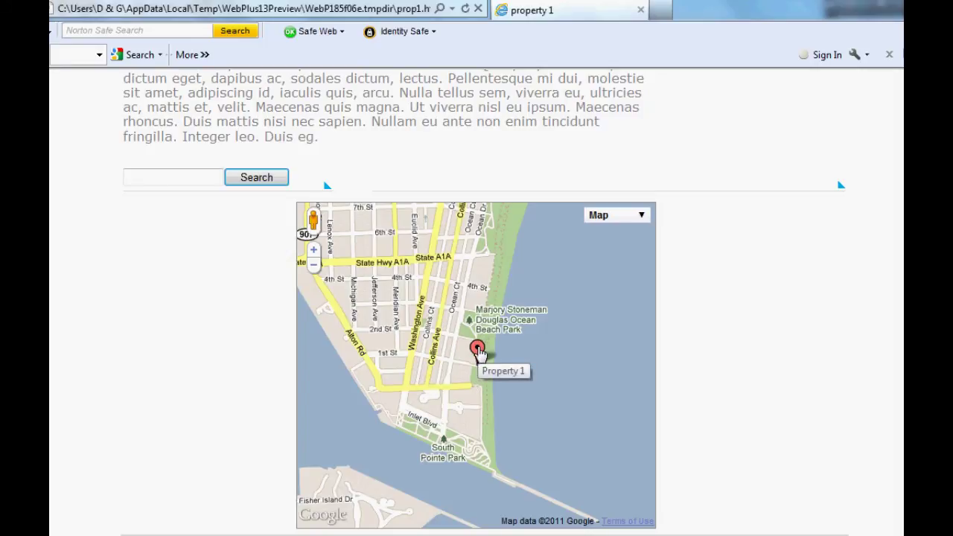
pyautogui.click(477, 349)
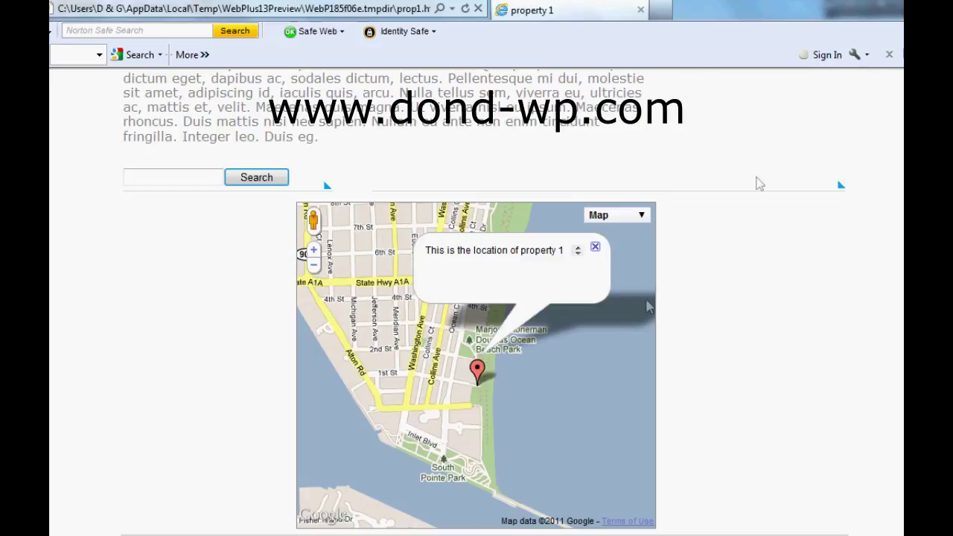
pyautogui.hotkey('alt', 'F4')
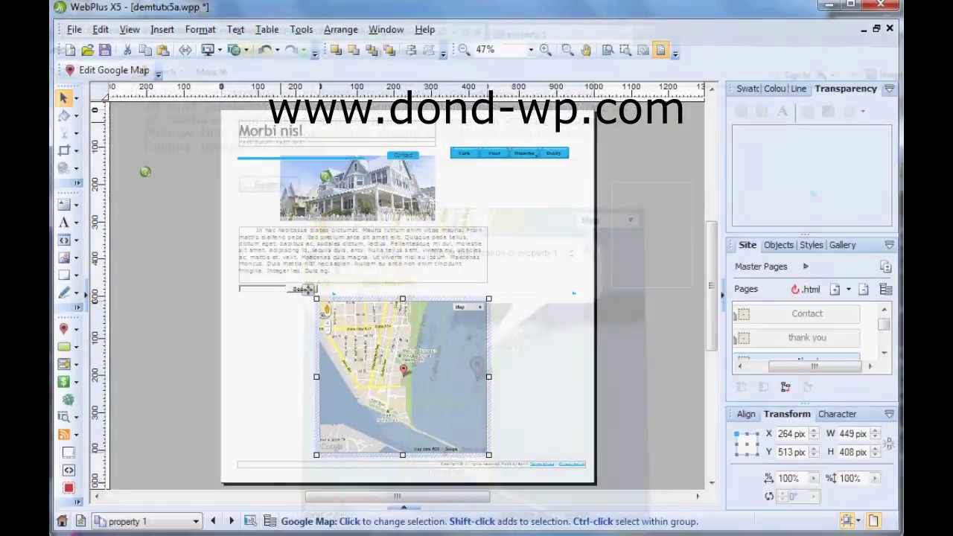